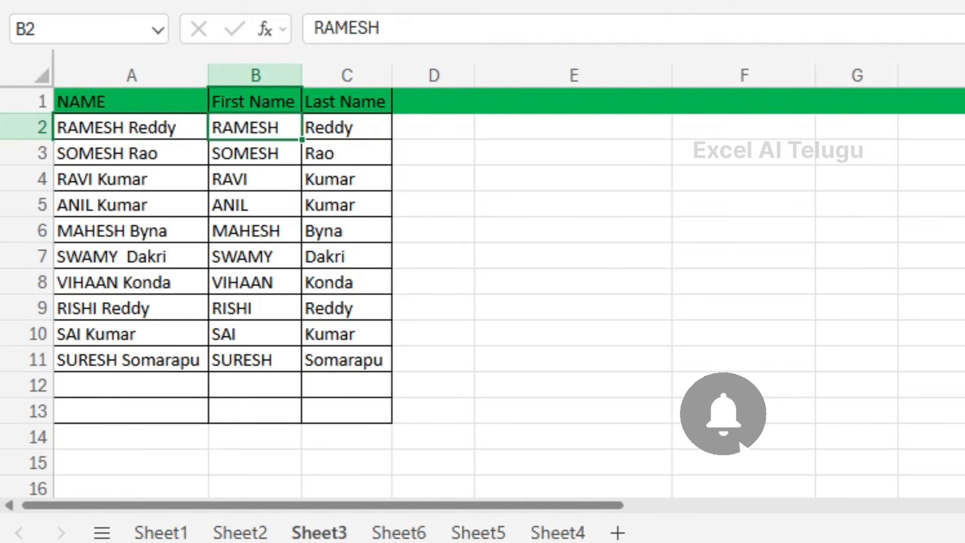
Step: Clear the split first and last names from B2:C11 on Sheet3
click(347, 128)
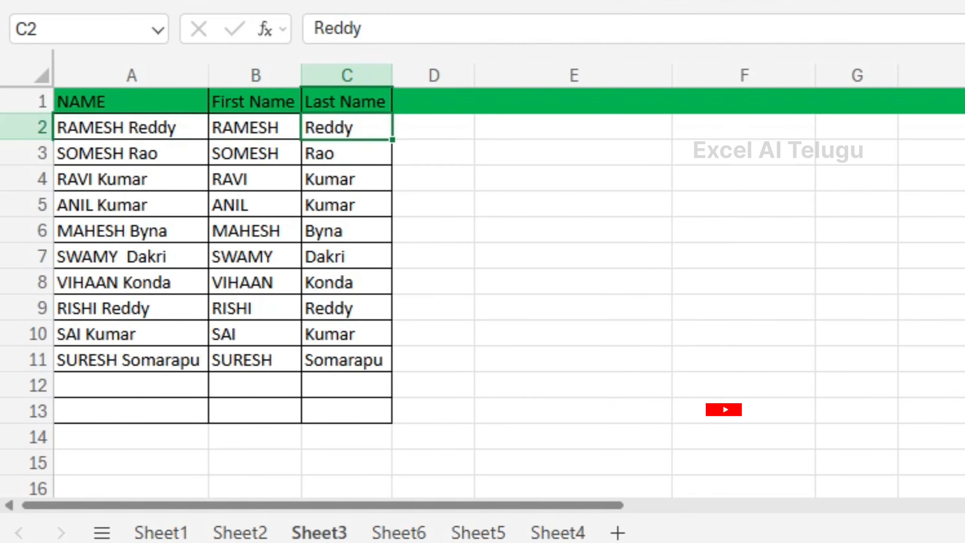
drag(250, 127, 344, 359)
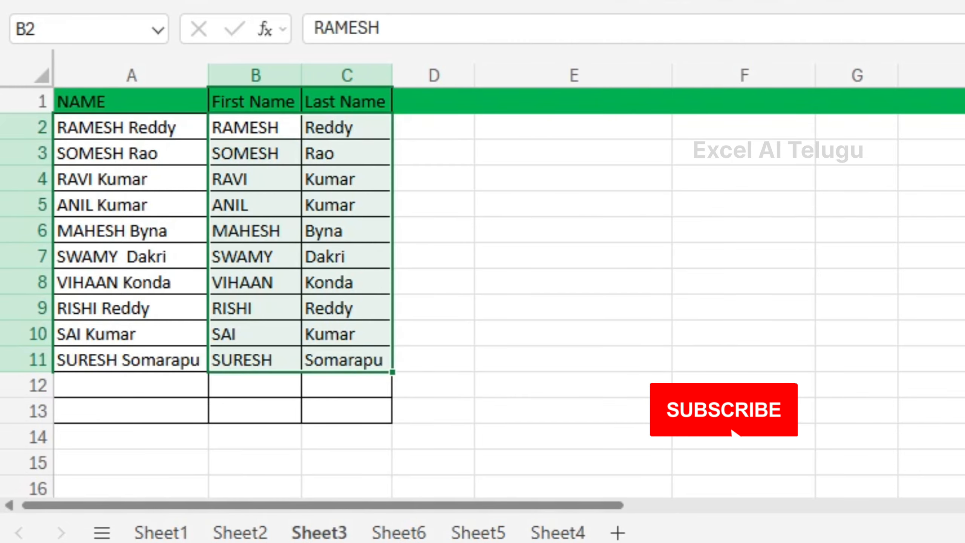
key(Delete)
click(255, 153)
click(254, 127)
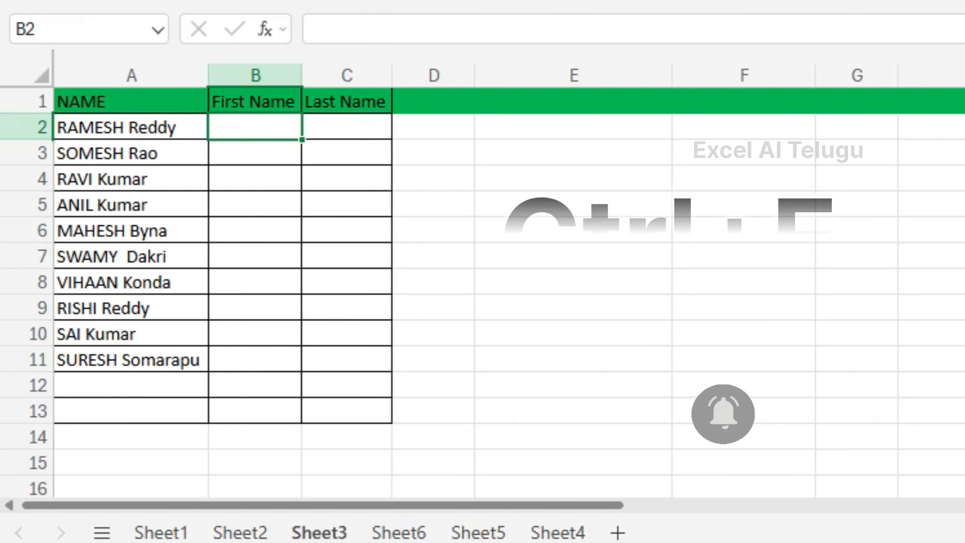
text(Ra)
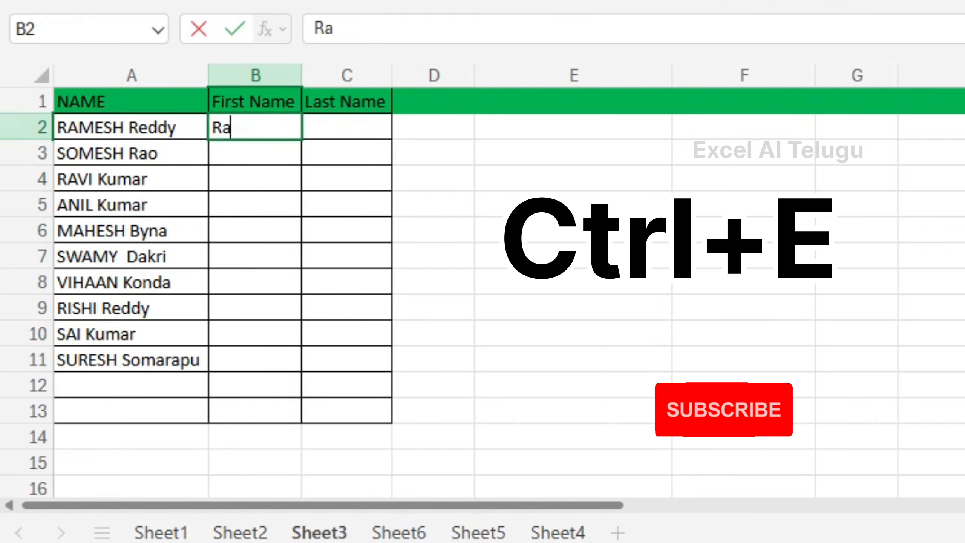
key(BackSpace)
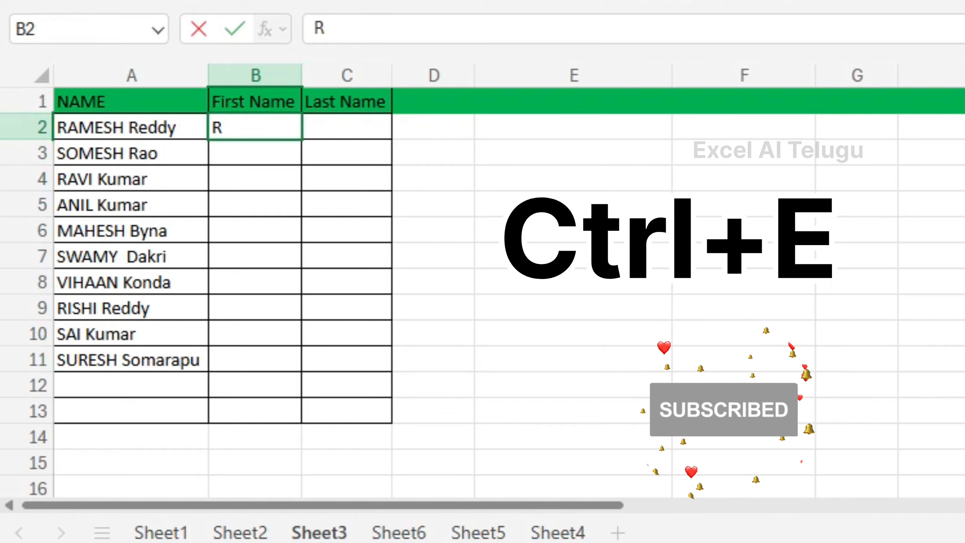
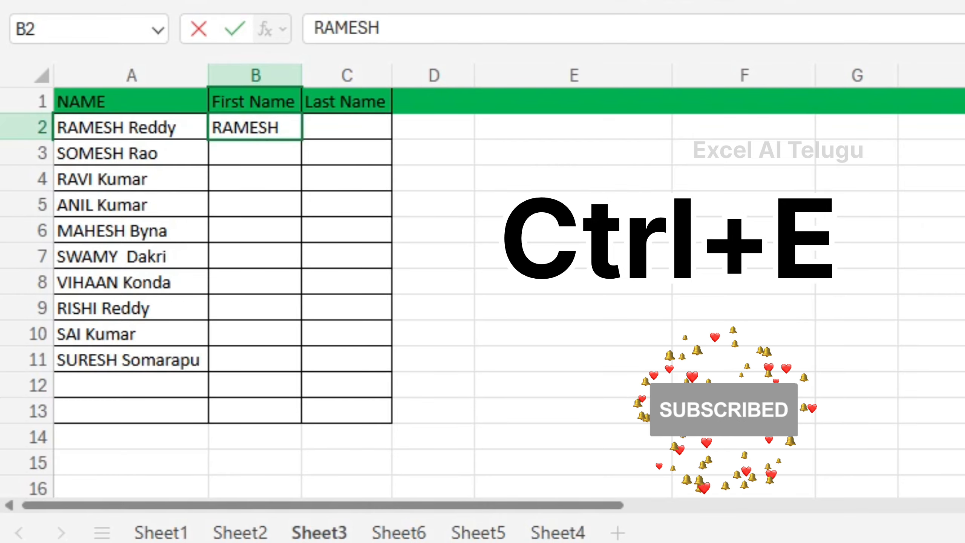
key(Return)
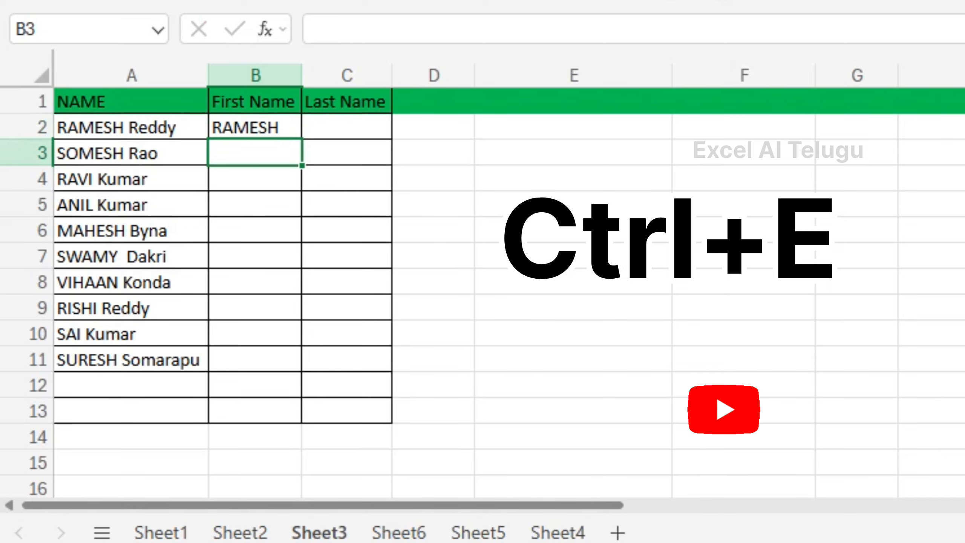
key(ctrl+e)
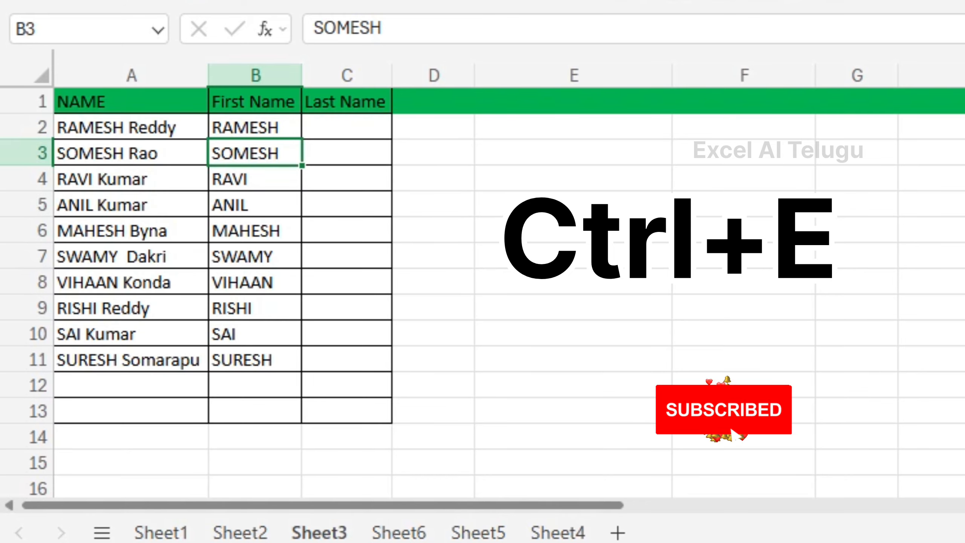
click(346, 127)
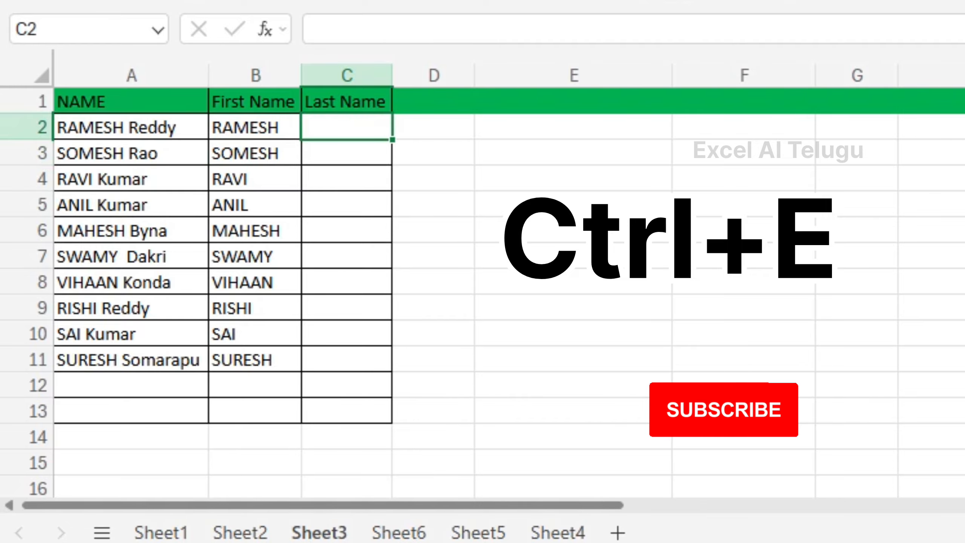
text(r)
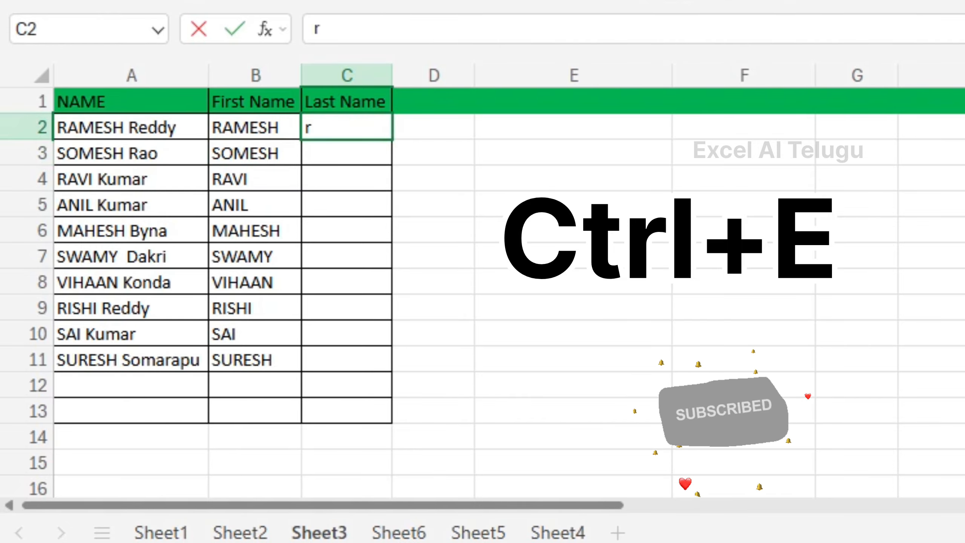
key(BackSpace)
text(Ree)
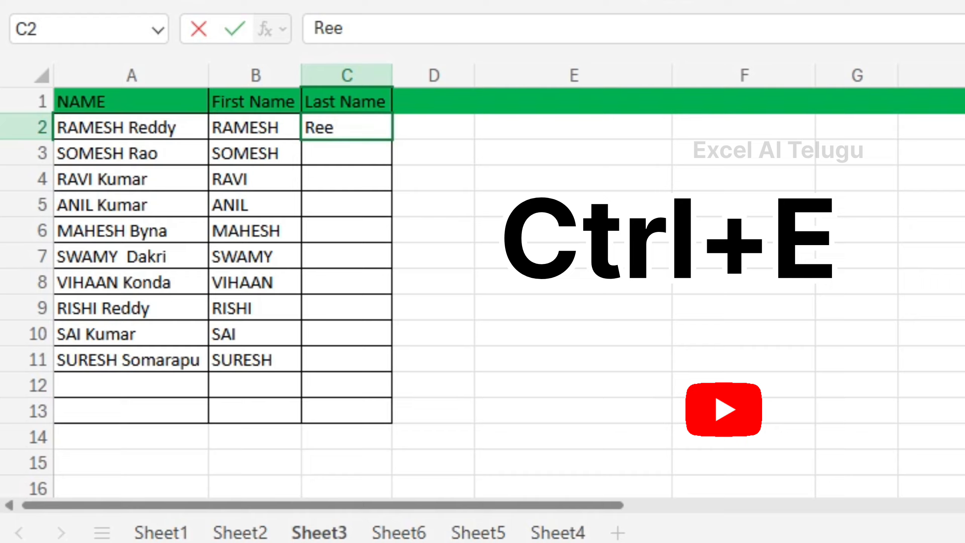
key(BackSpace)
text(ddy)
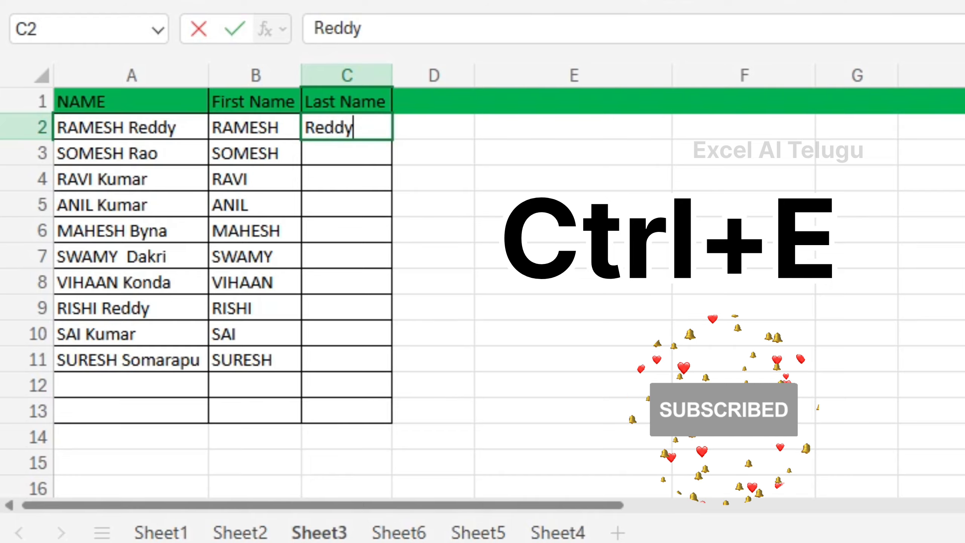
key(Return)
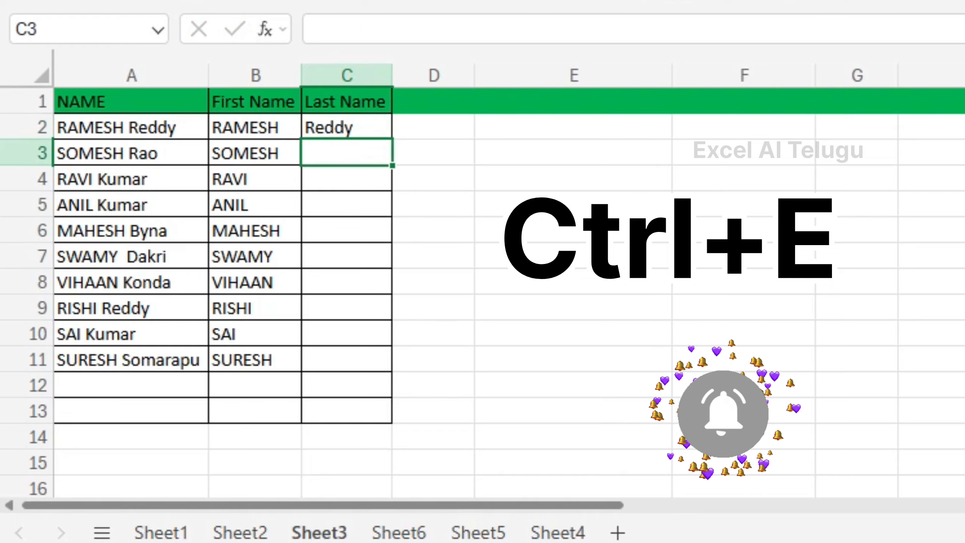
key(ctrl+e)
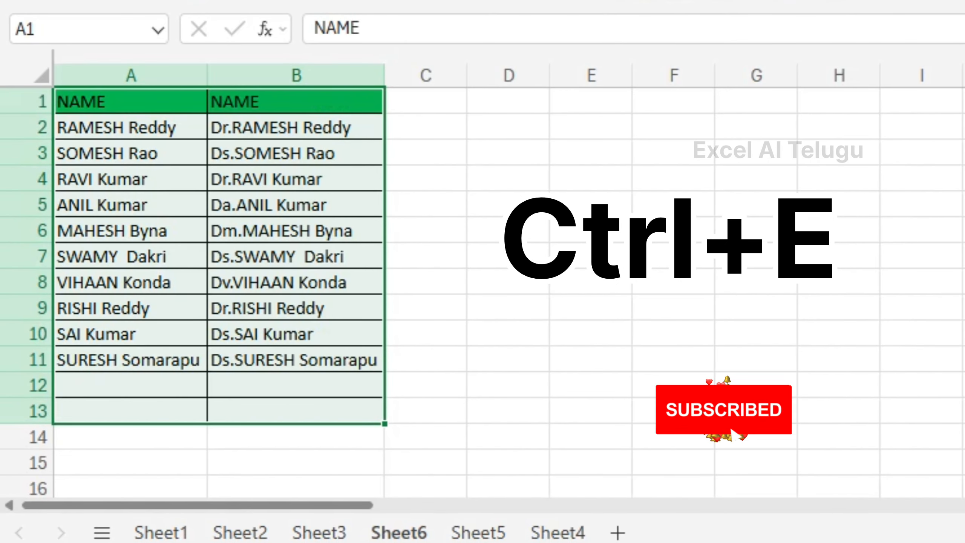
Step: On Sheet6, clear the title-prefixed names from B2:B11
click(132, 127)
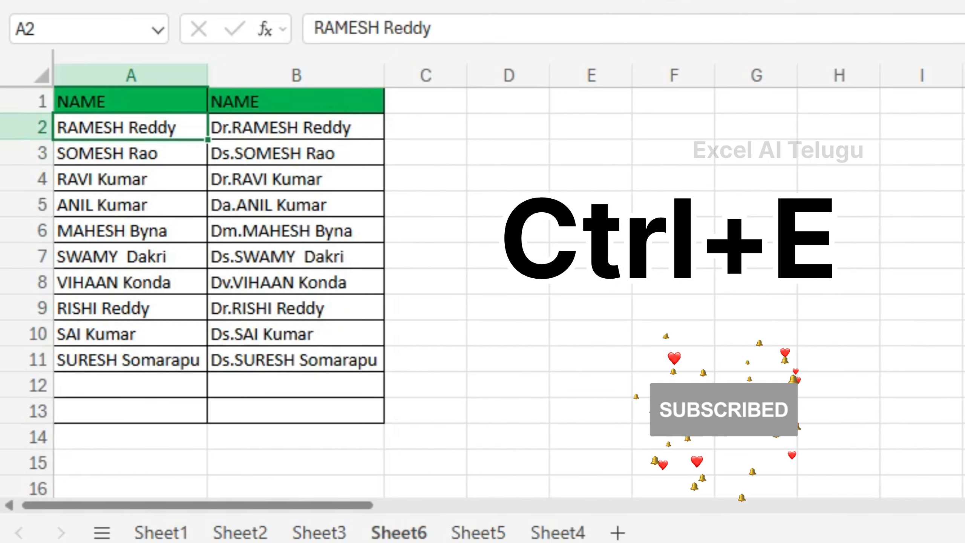
click(296, 128)
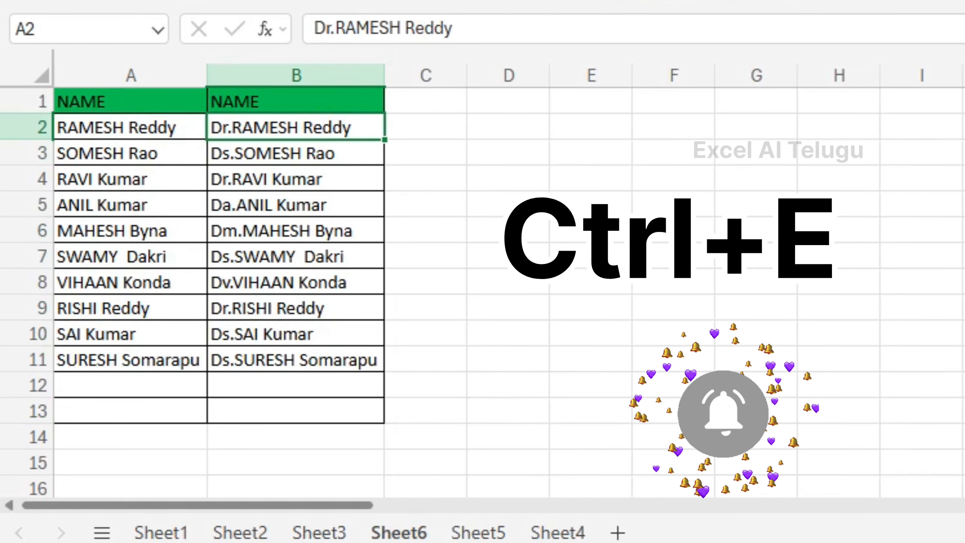
drag(296, 128, 296, 359)
key(Delete)
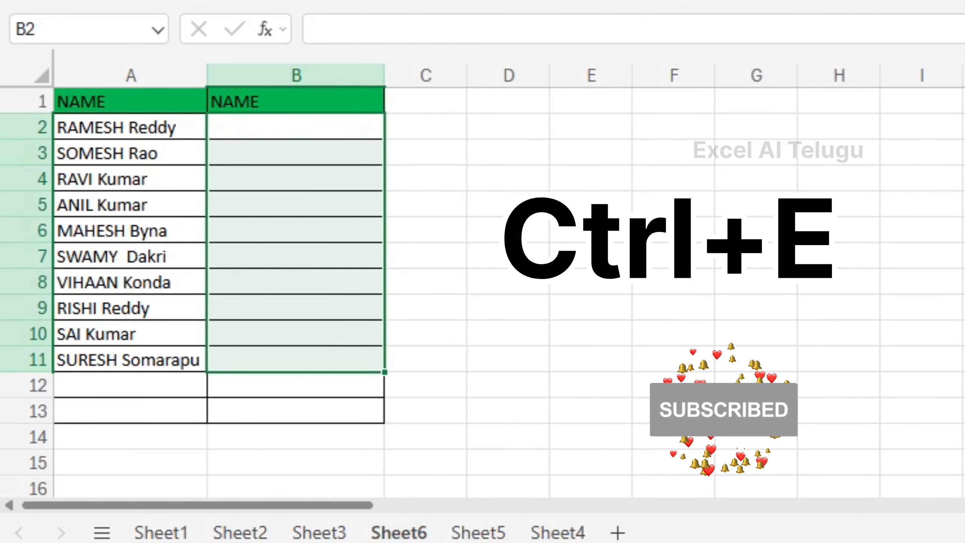
click(131, 128)
click(296, 128)
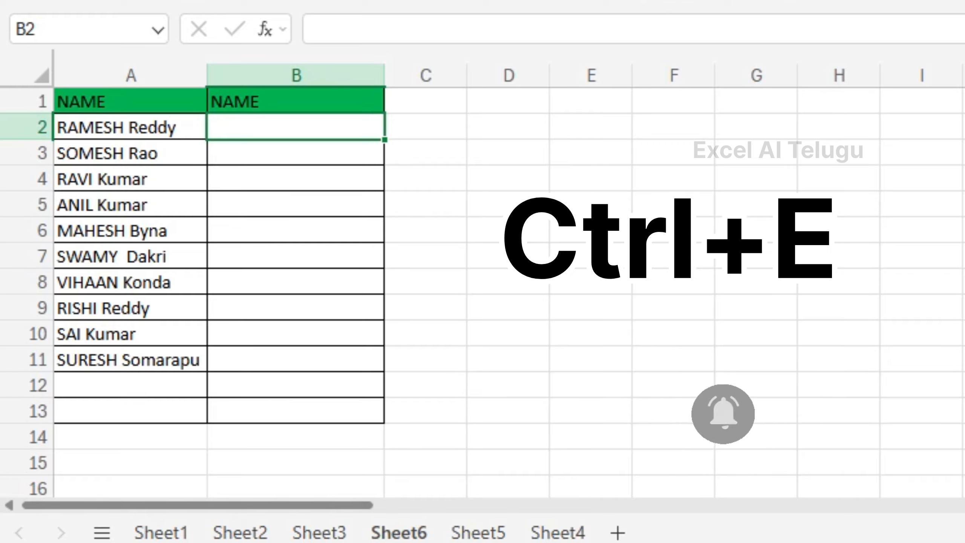
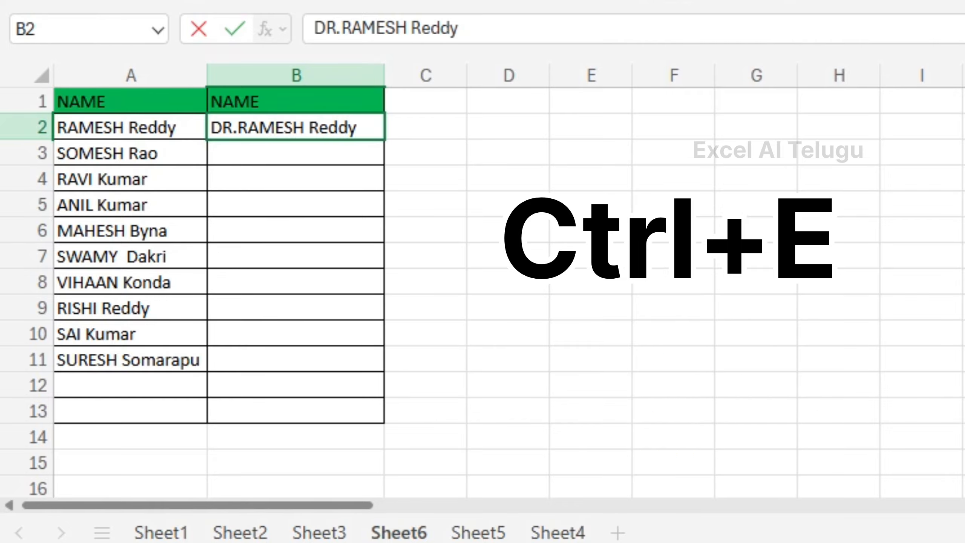
key(Return)
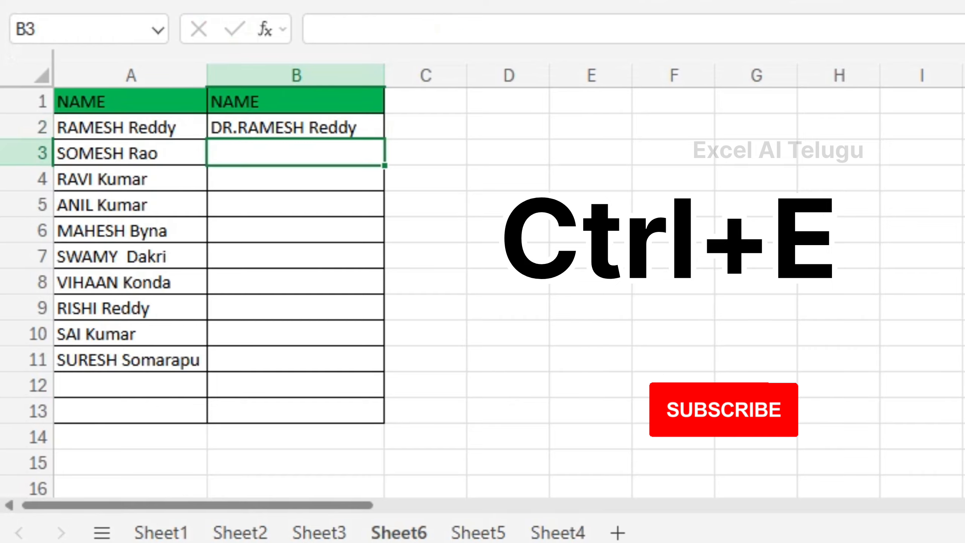
key(ctrl+e)
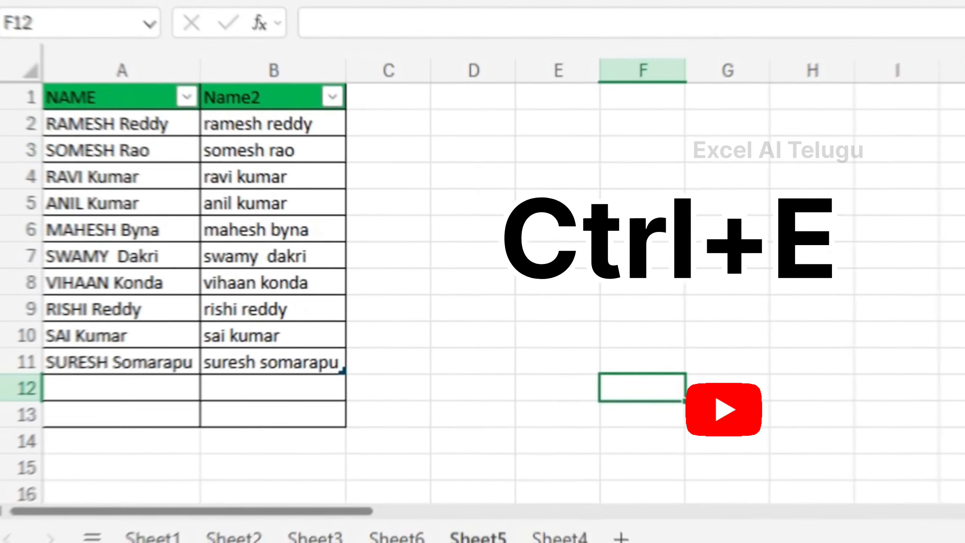
Step: Clear the lowercase names from B2:B11 on Sheet5, leaving the Name2 column empty
drag(273, 124, 274, 362)
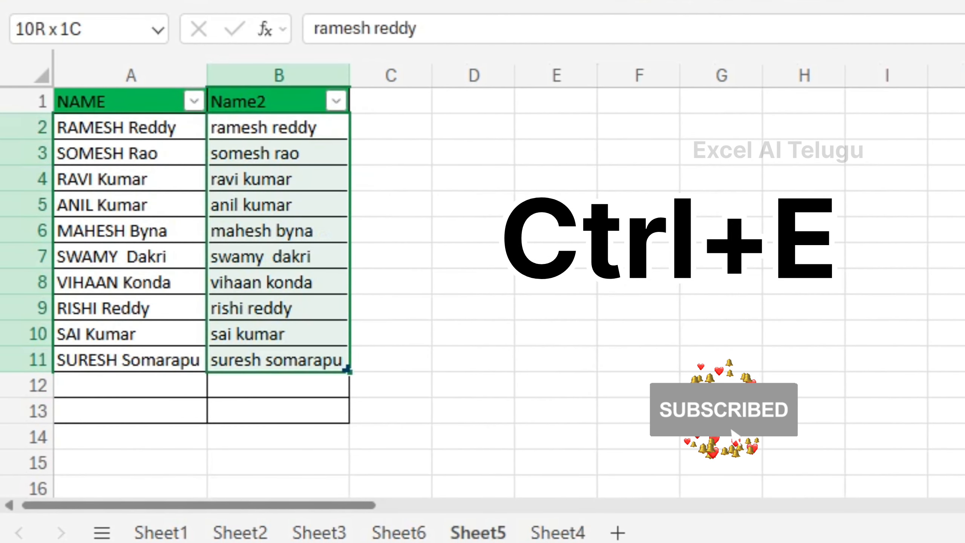
key(Delete)
click(131, 127)
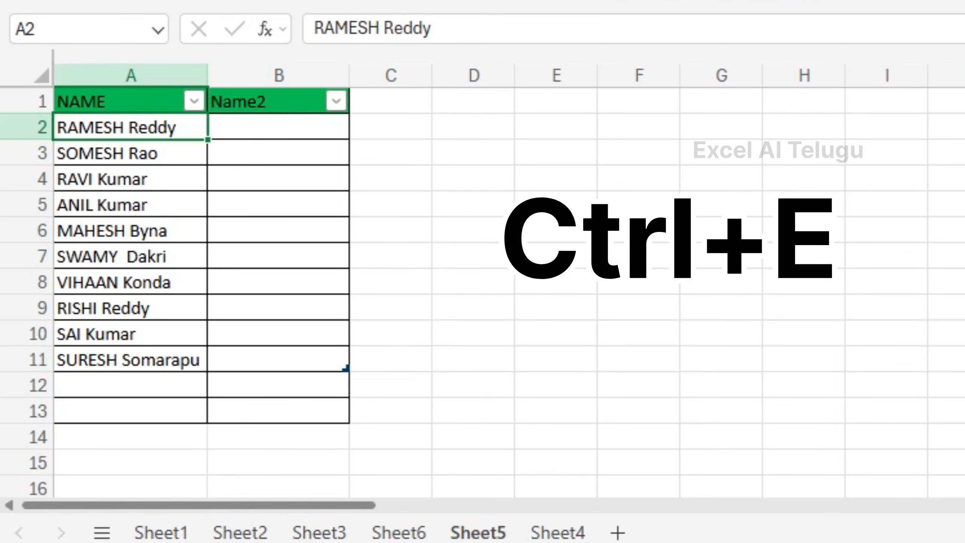
key(ctrl+e)
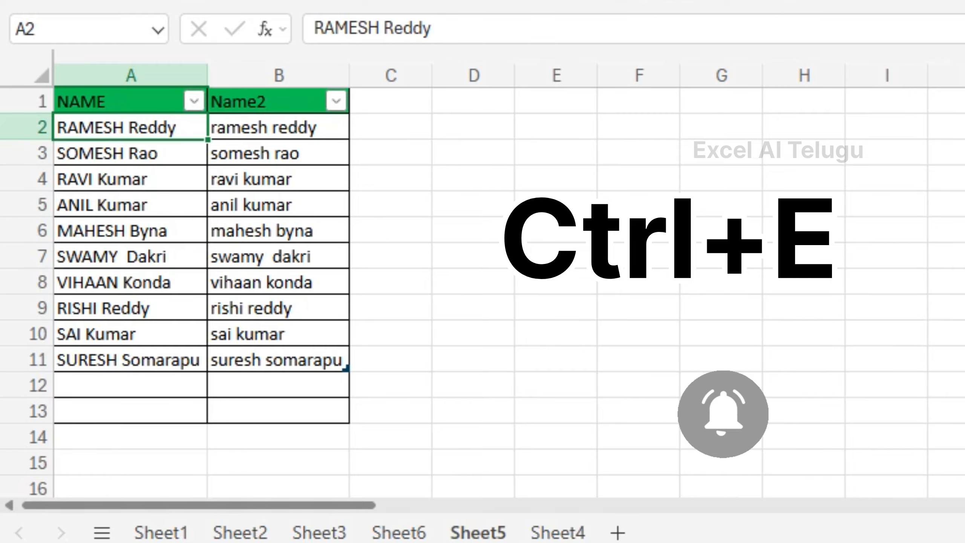
key(Right)
key(shift+Down)
key(shift+Down)
key(shift+Down)
key(shift+Down)
key(shift+Down)
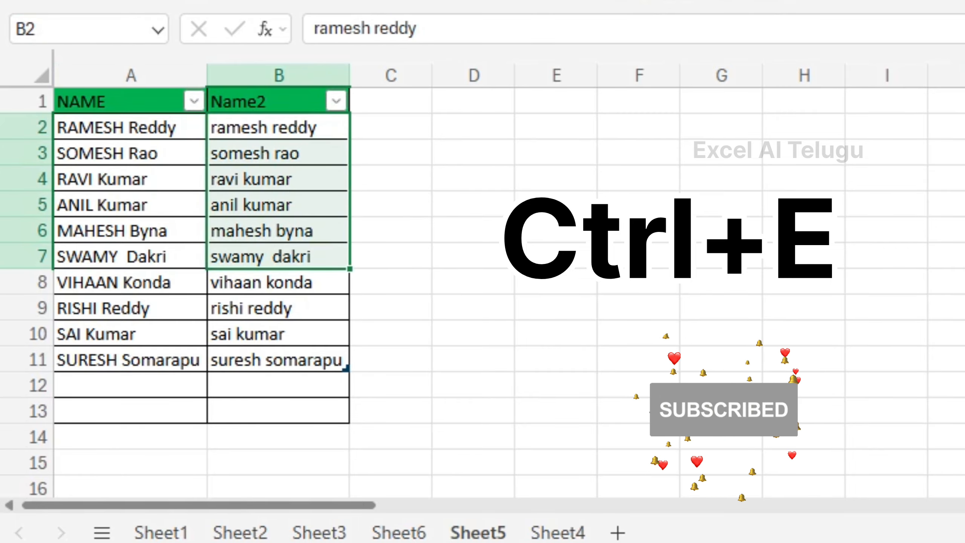
key(Delete)
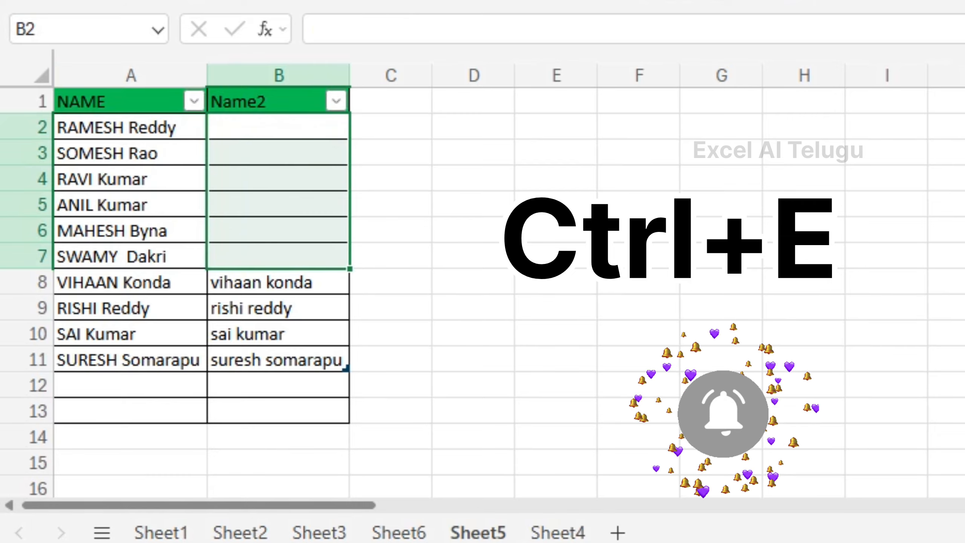
key(shift+Down)
key(shift+Down)
key(shift+Down)
key(shift+Down)
key(shift+Down)
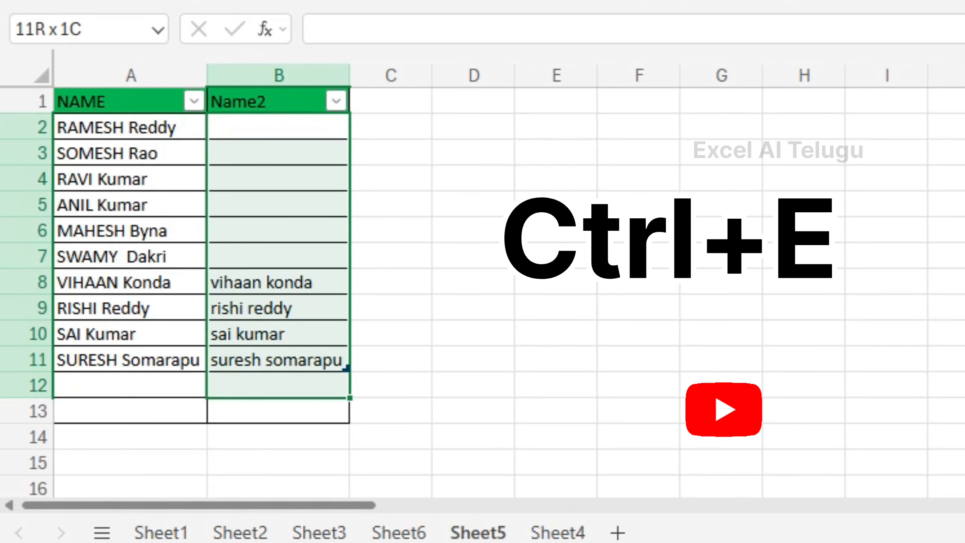
key(Delete)
click(278, 127)
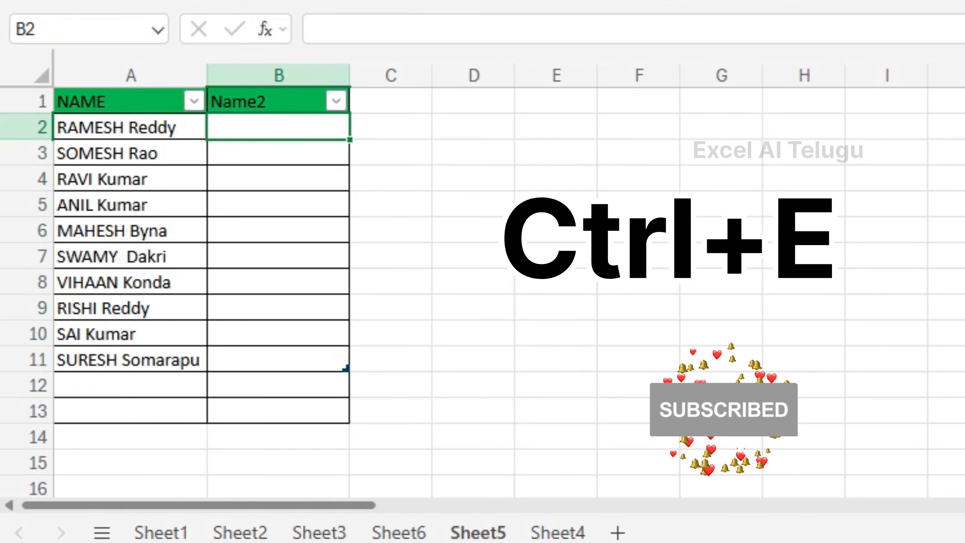
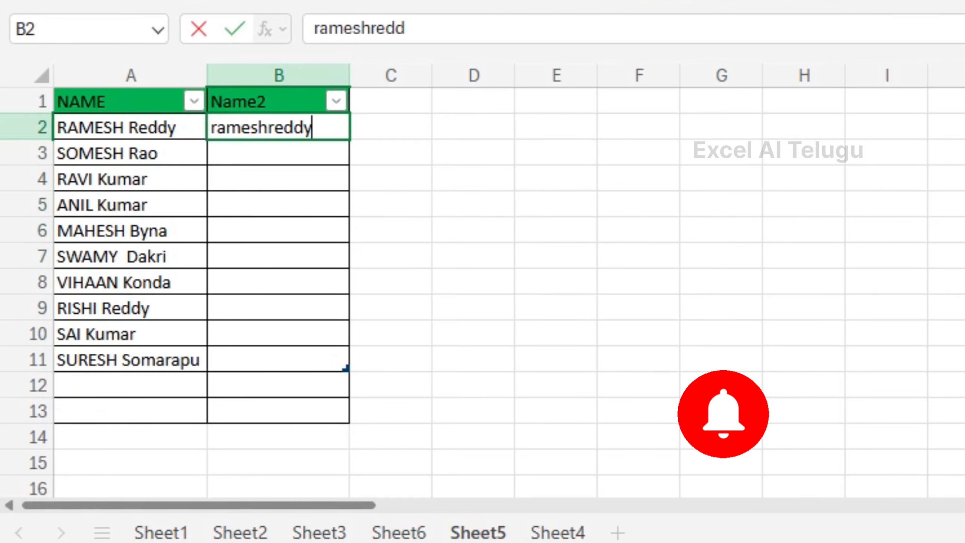
key(Return)
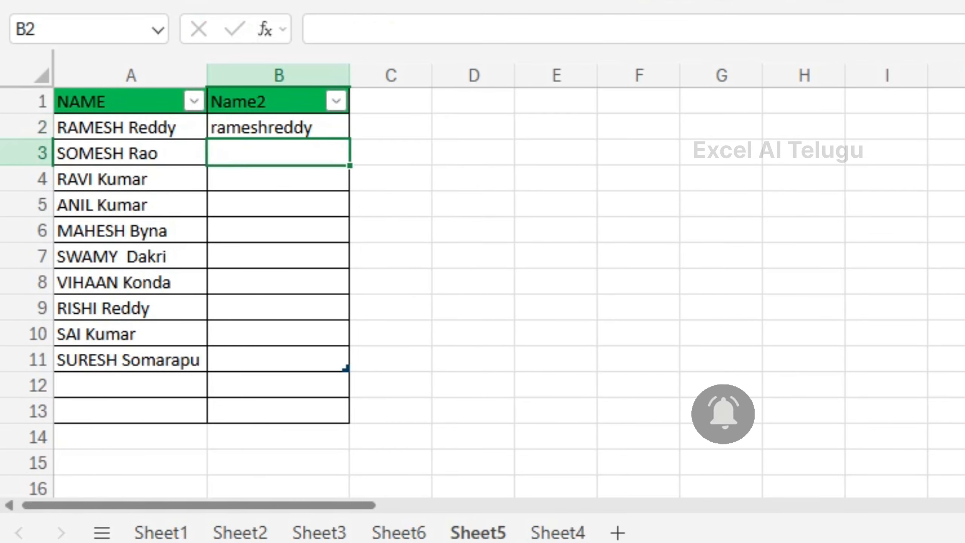
key(Up)
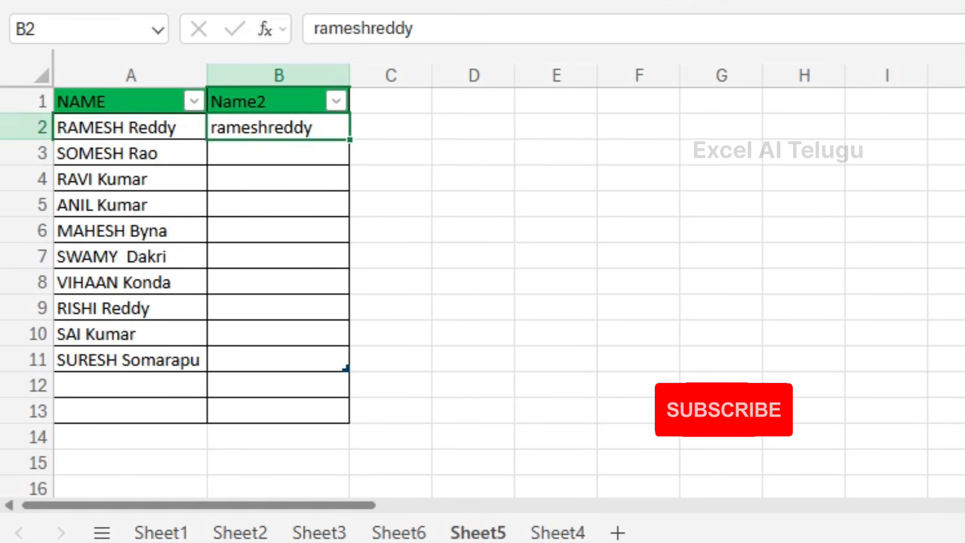
click(371, 29)
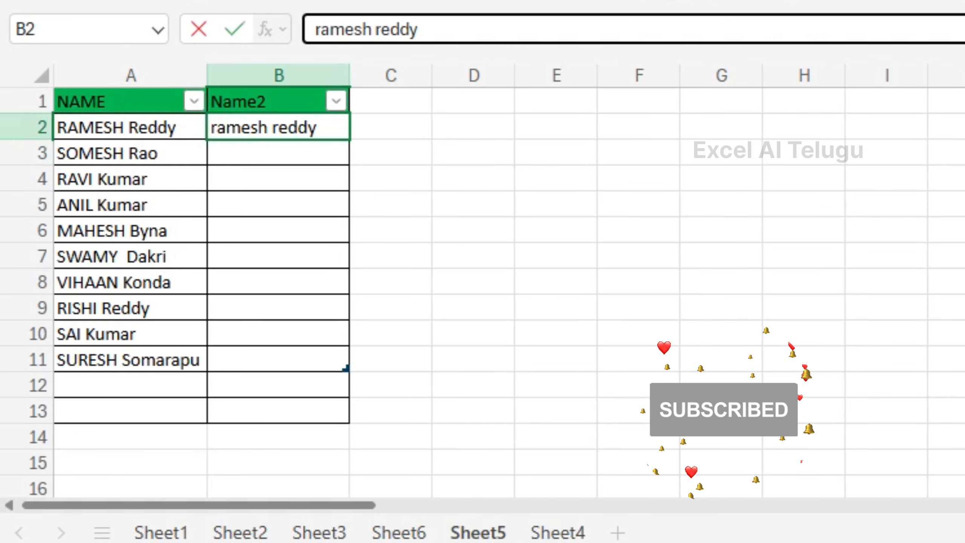
key(Return)
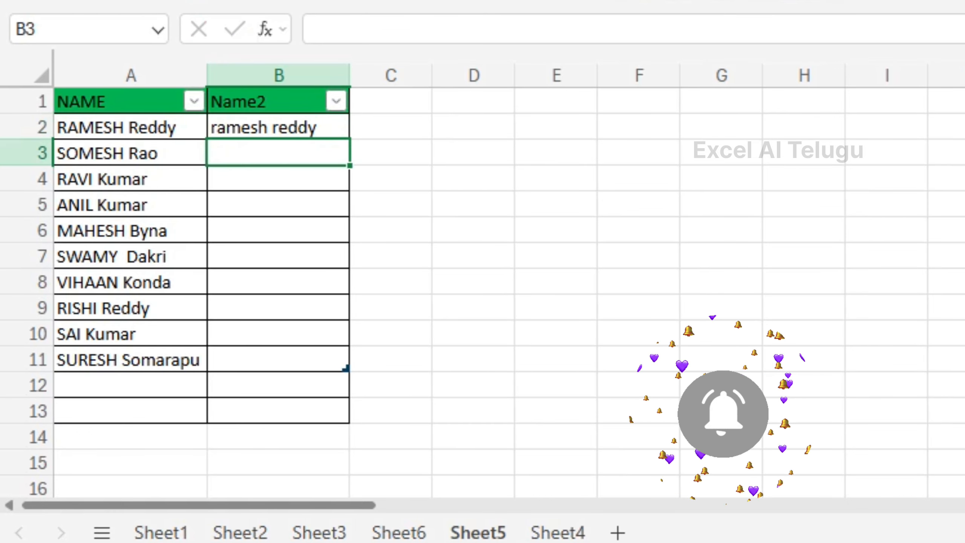
key(ctrl+e)
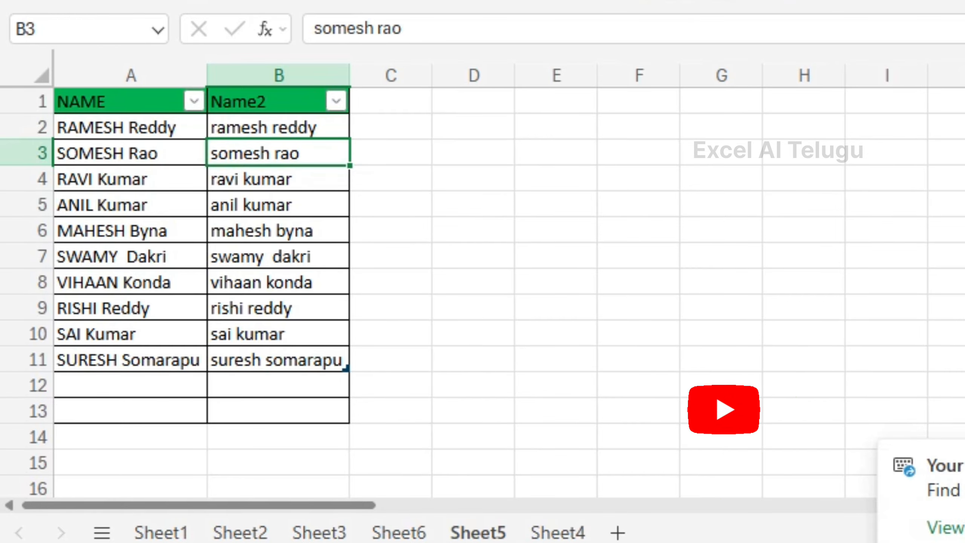
Step: On Sheet4, autofit column A and clear the abbreviated names from B2:B12
click(558, 532)
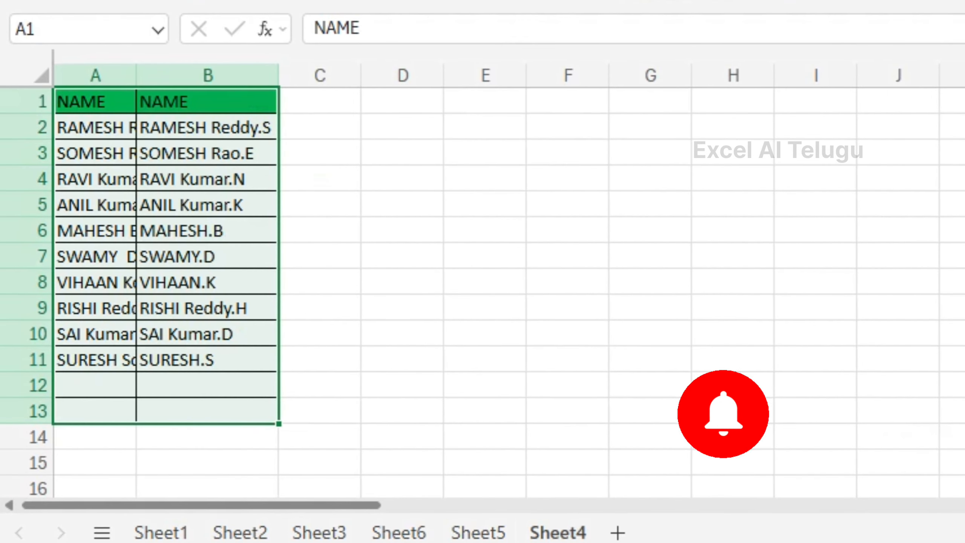
click(207, 127)
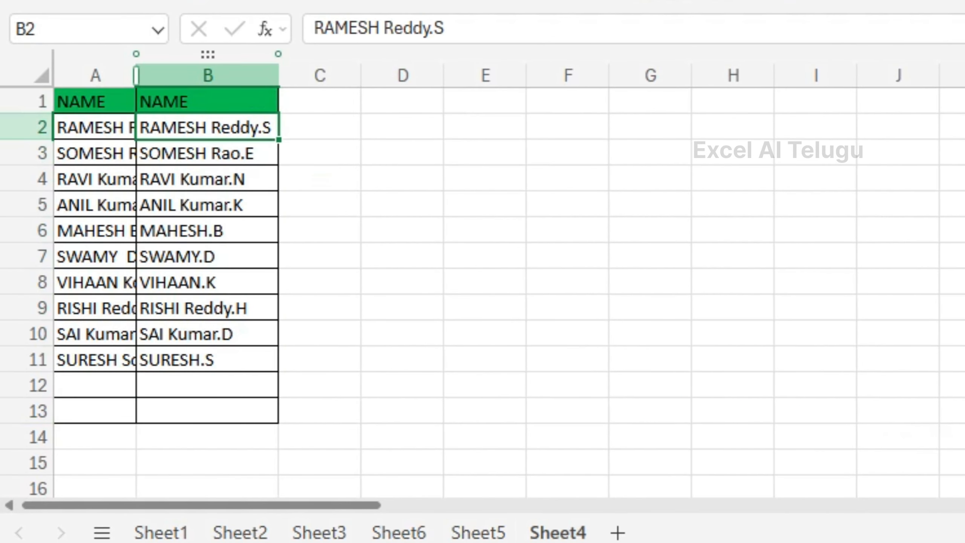
double_click(136, 75)
drag(319, 127, 320, 385)
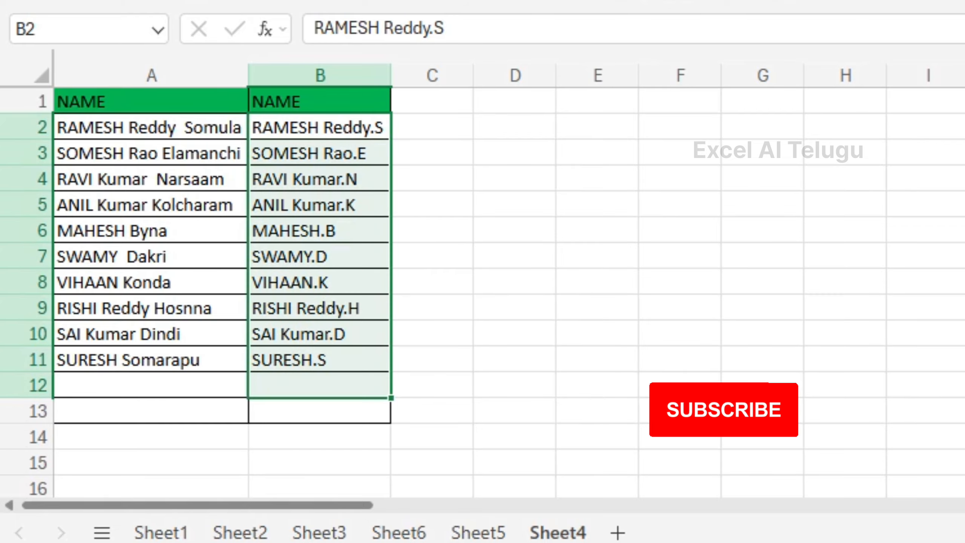
key(Delete)
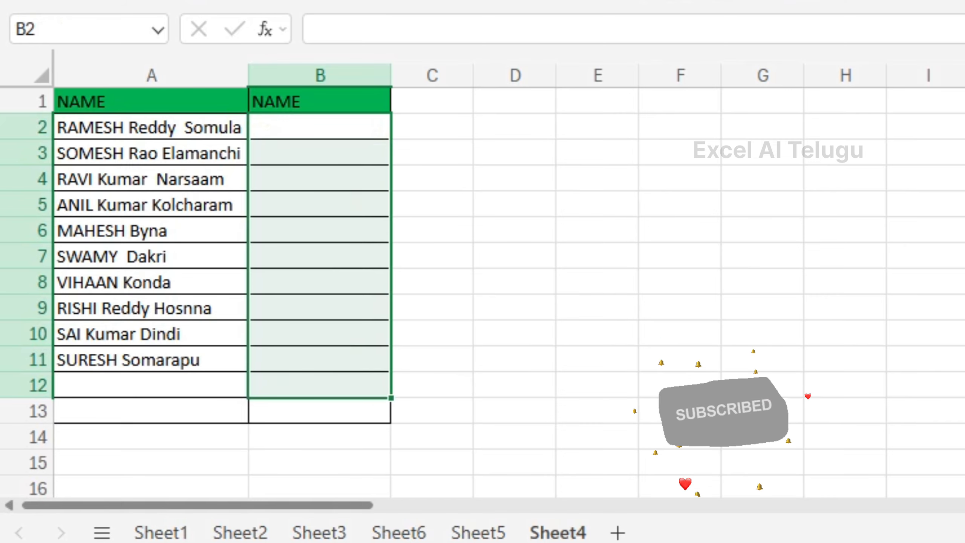
drag(151, 127, 151, 153)
click(151, 127)
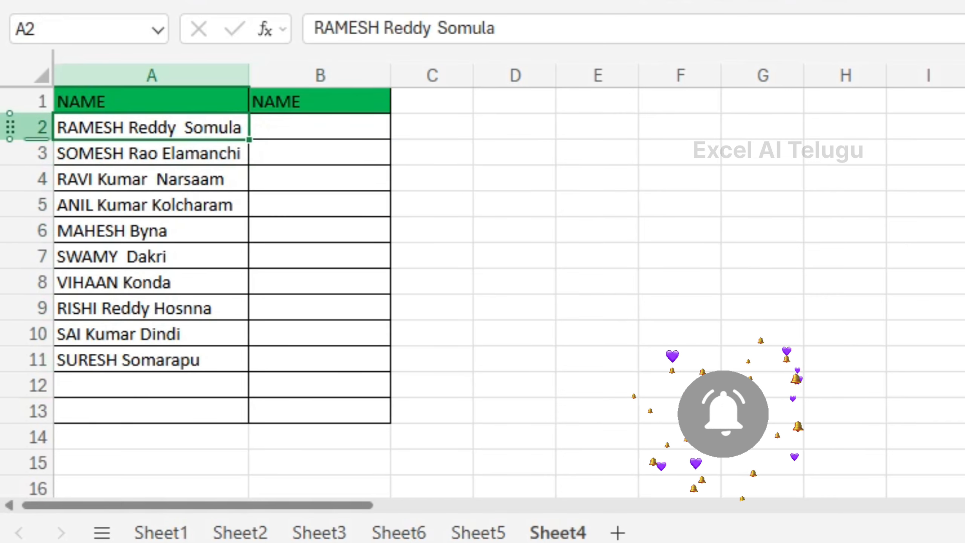
click(319, 128)
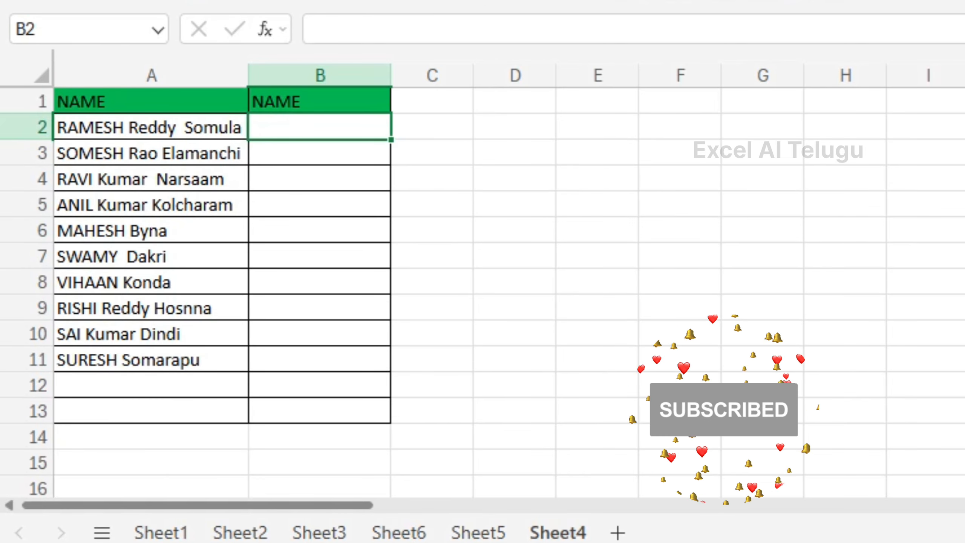
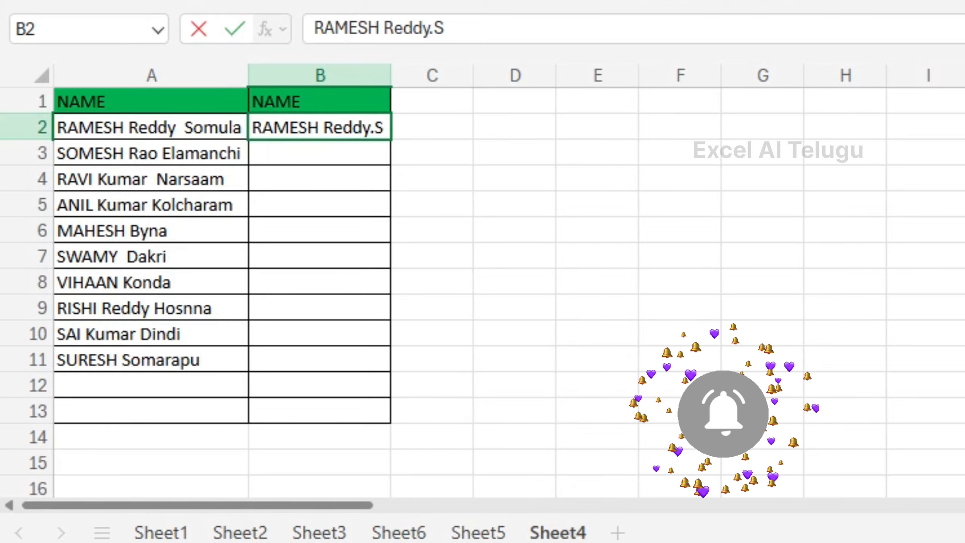
key(Return)
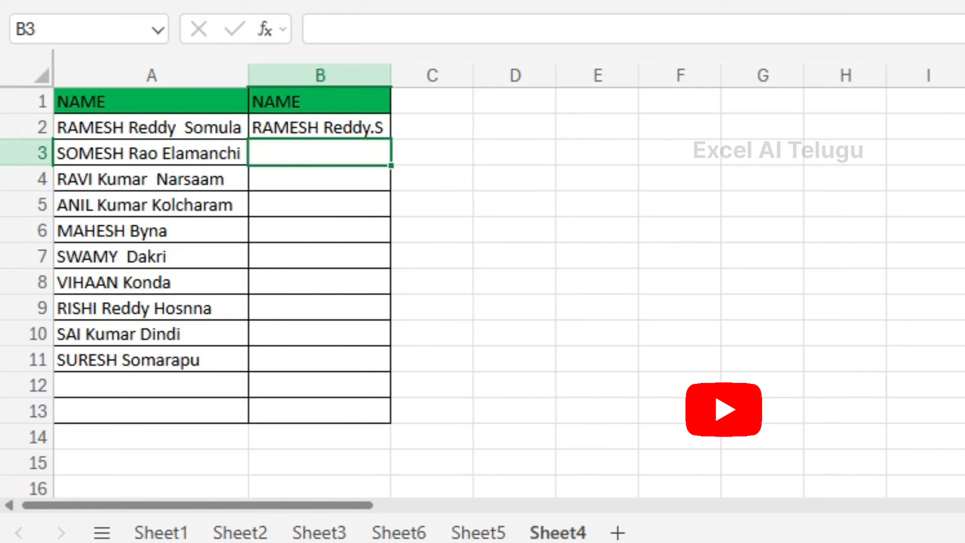
key(ctrl+e)
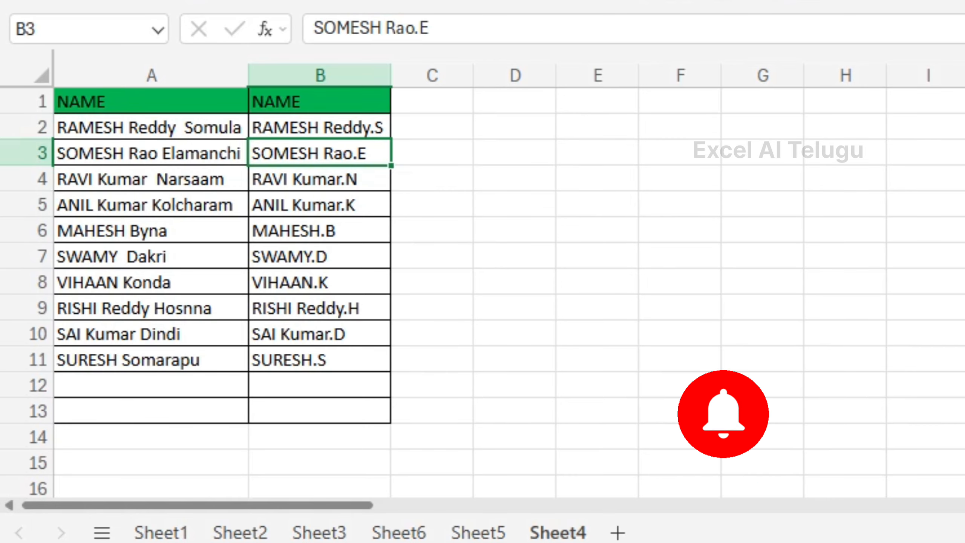
click(152, 128)
click(320, 128)
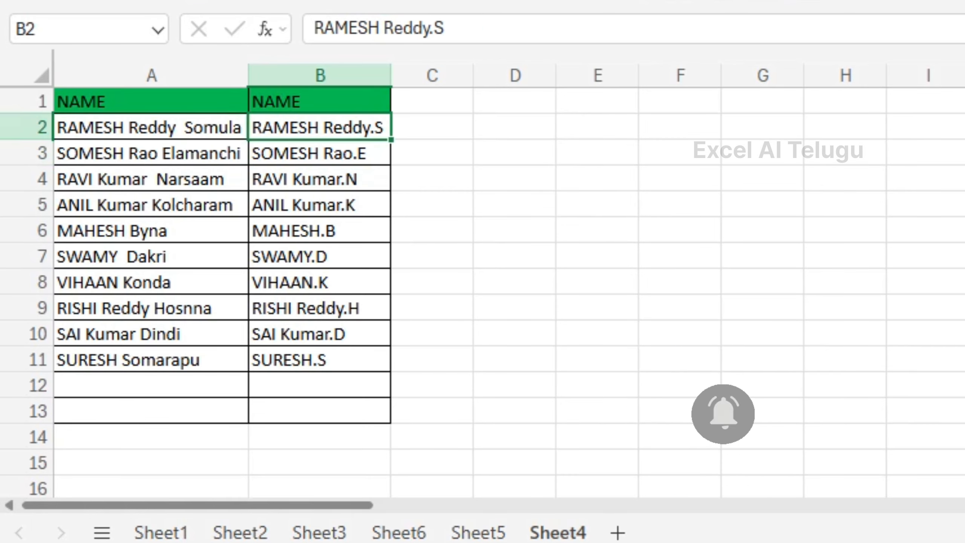